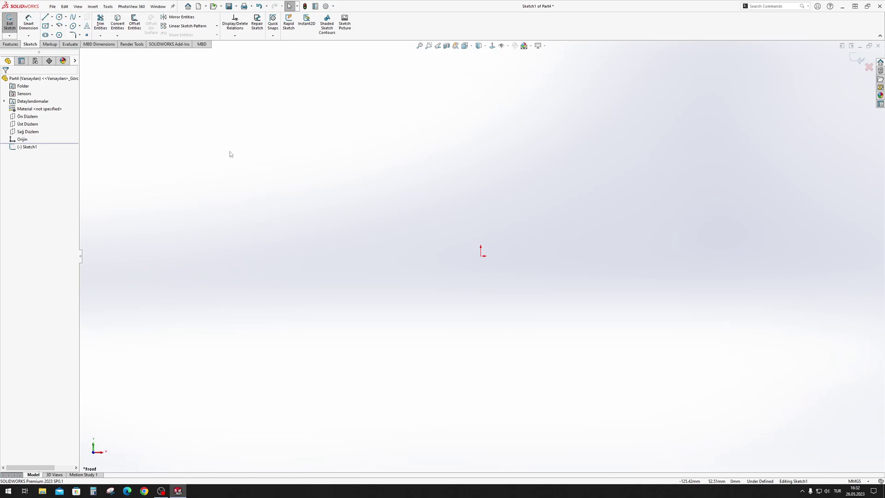
Draw a centre rectangle using the Center Rectangle type.
{"action": "left_click", "coordinate": [52, 25]}
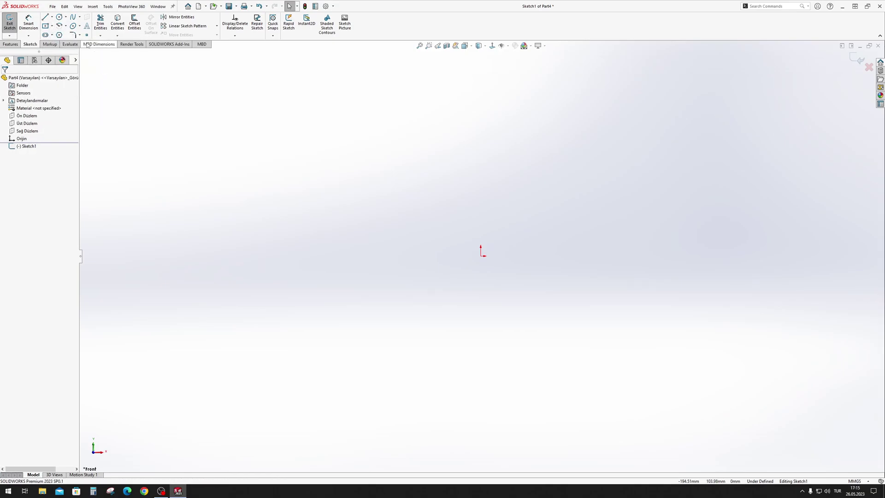
{"action": "left_click", "coordinate": [45, 26]}
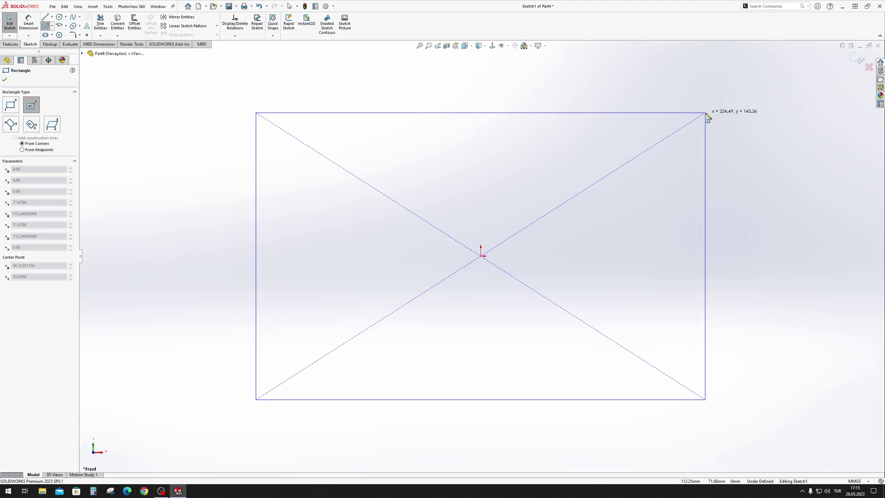
{"action": "left_click", "coordinate": [706, 113]}
{"action": "key", "text": "Escape"}
Dimension the rectangle's top edge with a width of 215.
{"action": "key", "text": "d"}
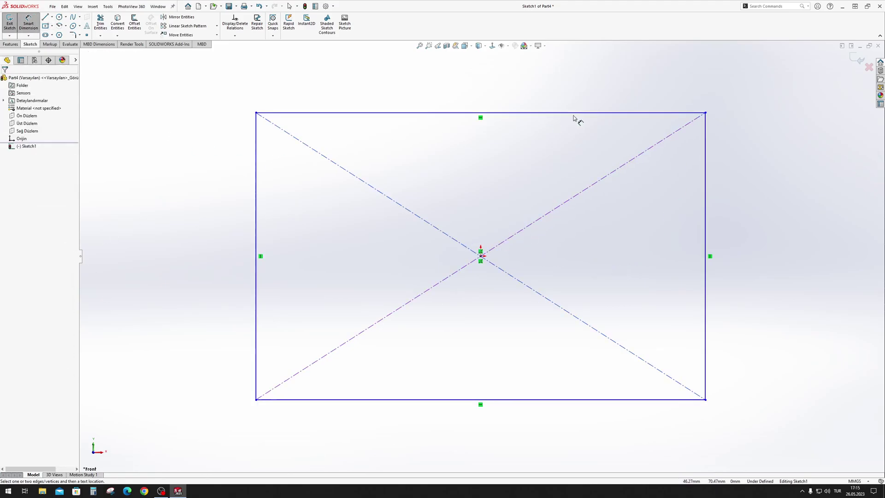
{"action": "left_click", "coordinate": [521, 113]}
{"action": "left_click", "coordinate": [480, 71]}
{"action": "type", "text": "215"}
{"action": "key", "text": "Return"}
{"action": "key", "text": "Escape"}
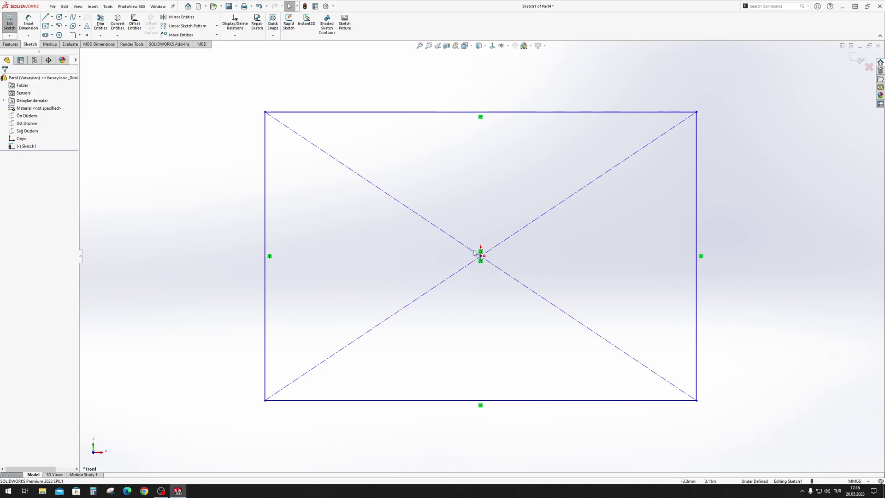
Dimension the rectangle with a height of 100 mm and a width of 150 mm.
{"action": "key", "text": "d"}
{"action": "mouse_move", "coordinate": [481, 261]}
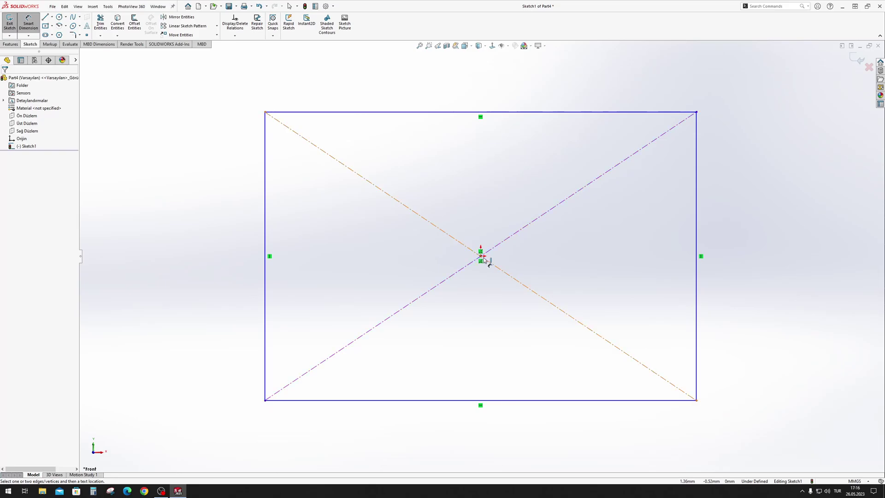
{"action": "left_click", "coordinate": [265, 230]}
{"action": "left_click", "coordinate": [237, 221]}
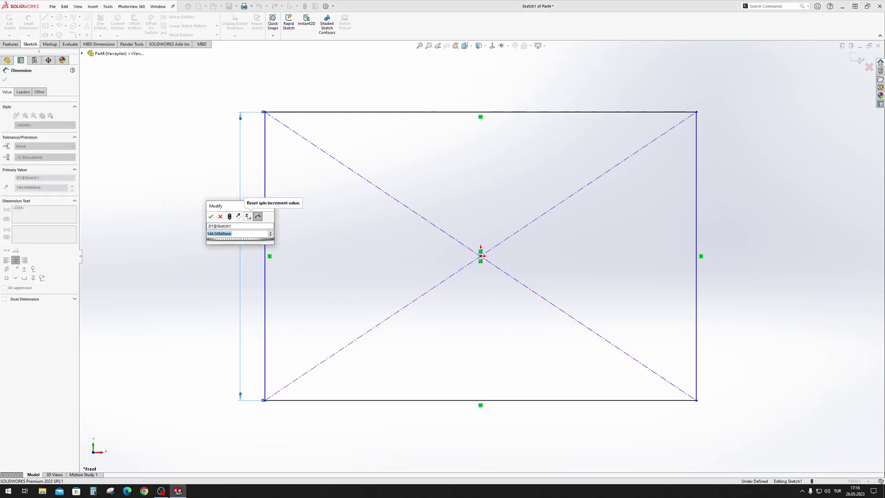
{"action": "type", "text": "100"}
{"action": "key", "text": "Return"}
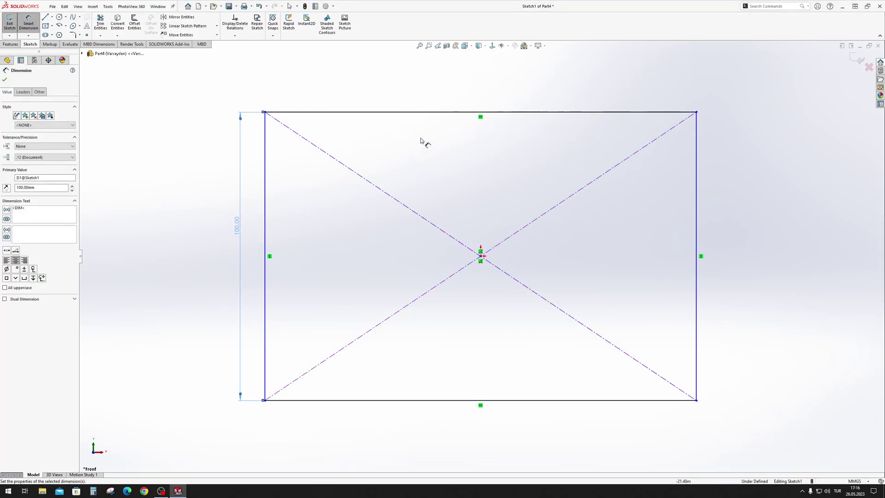
{"action": "left_click", "coordinate": [450, 112]}
{"action": "left_click", "coordinate": [454, 93]}
{"action": "type", "text": "150"}
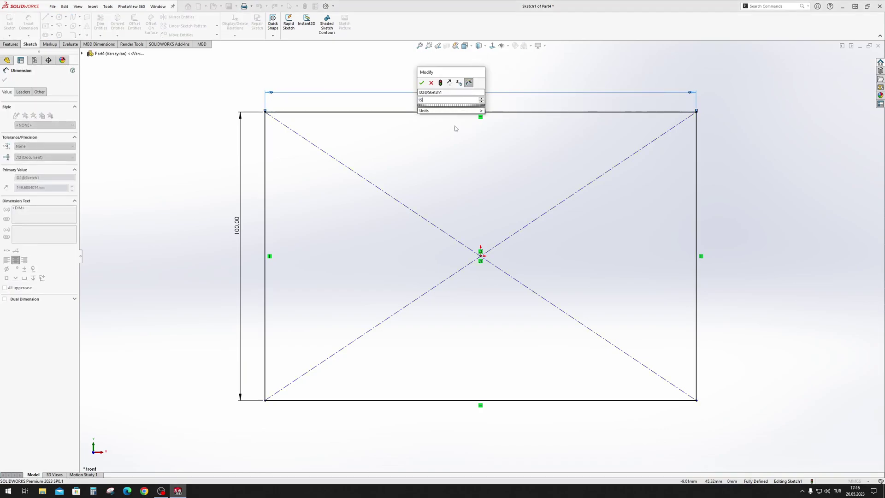
{"action": "key", "text": "Return"}
{"action": "key", "text": "Escape"}
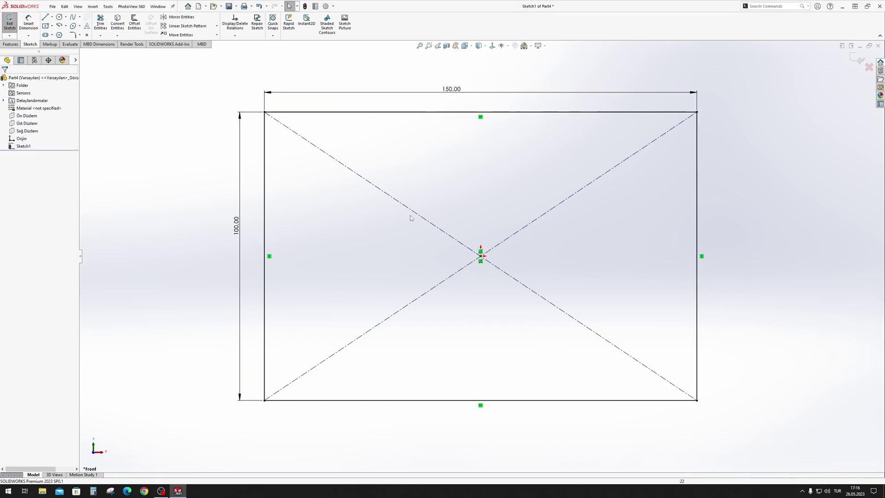
Clear the sketch and draw a corner rectangle left of the origin.
{"action": "key", "text": "ctrl+a"}
{"action": "key", "text": "Delete"}
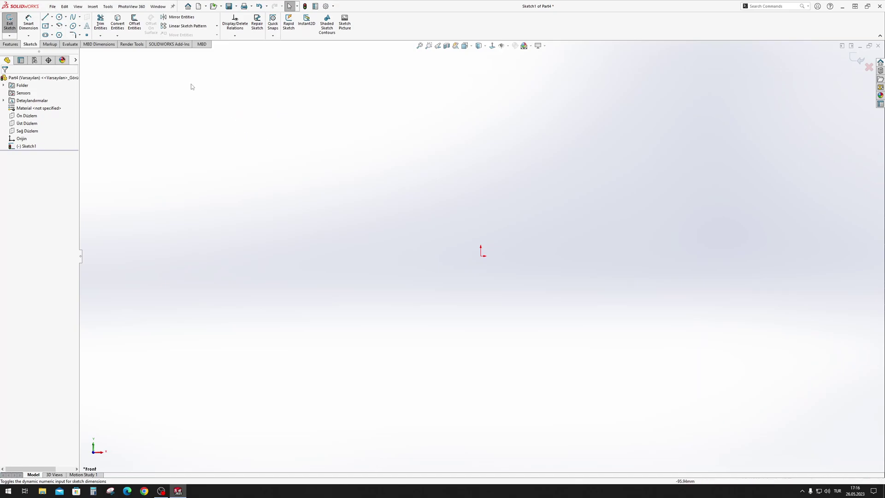
{"action": "left_click", "coordinate": [45, 26]}
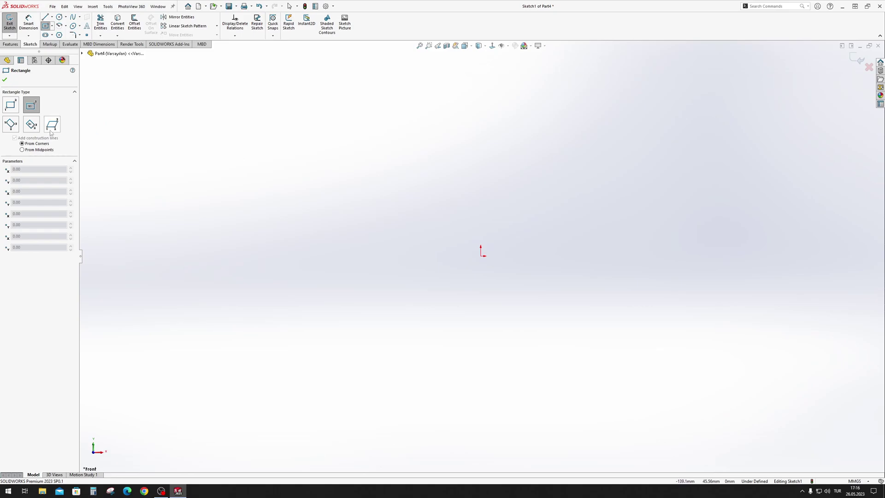
{"action": "left_click", "coordinate": [13, 104]}
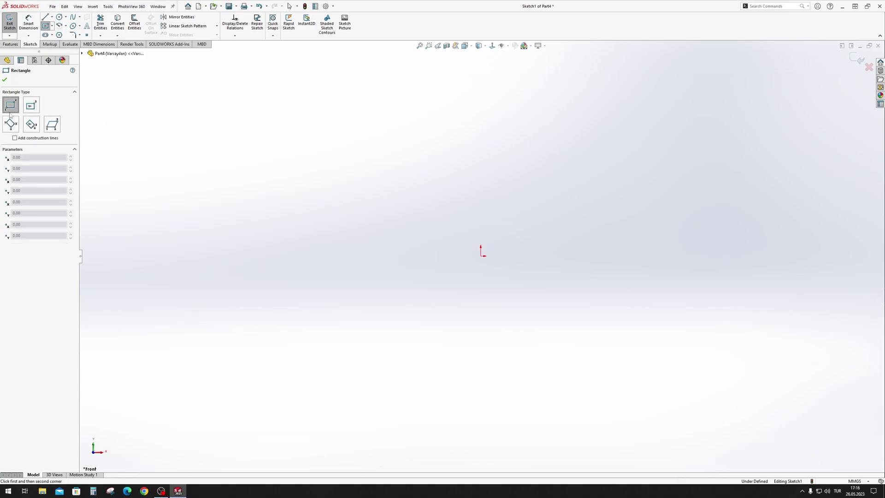
{"action": "left_click_drag", "start_coordinate": [191, 260], "coordinate": [347, 155]}
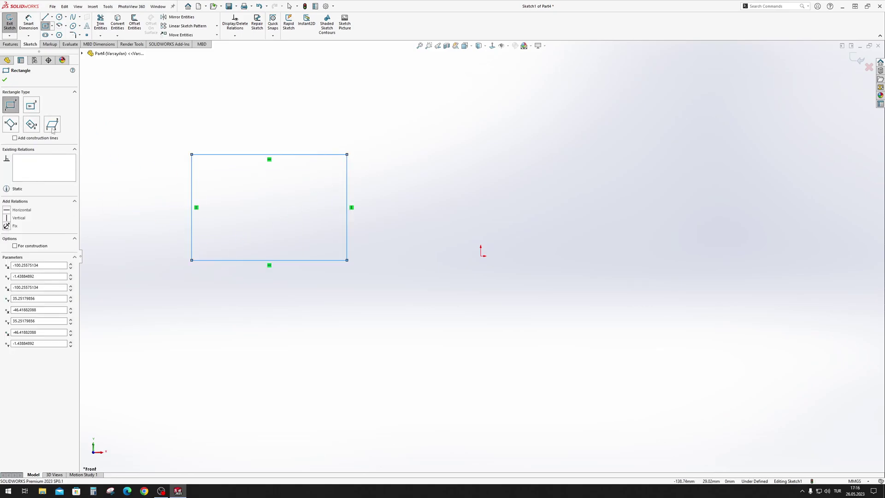
Add an overlapping centre rectangle and a tilted three-point centre rectangle.
{"action": "left_click", "coordinate": [31, 104]}
{"action": "mouse_move", "coordinate": [423, 218]}
{"action": "left_mouse_down"}
{"action": "mouse_move", "coordinate": [556, 185]}
{"action": "mouse_move", "coordinate": [517, 162]}
{"action": "left_mouse_up"}
{"action": "left_click", "coordinate": [11, 124]}
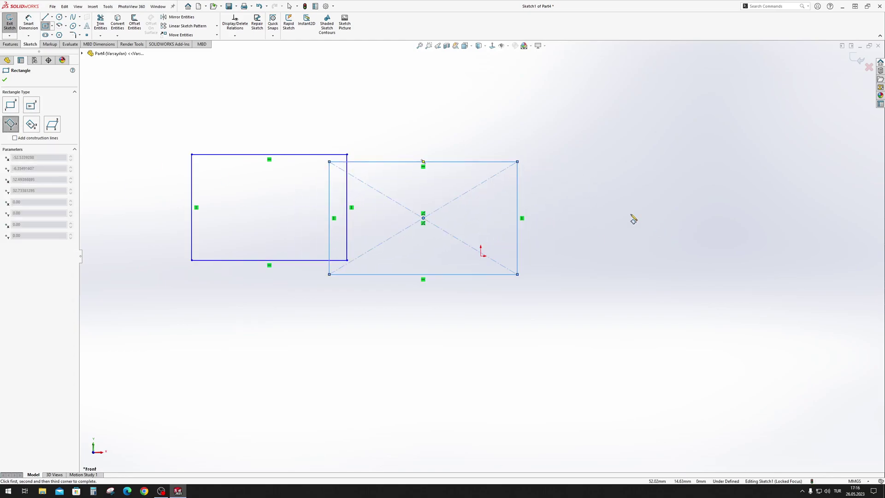
{"action": "left_click", "coordinate": [550, 98]}
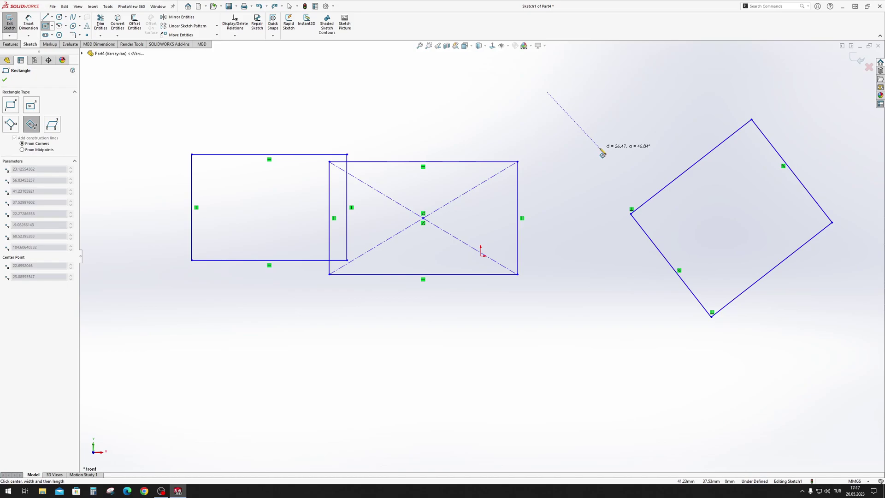
{"action": "left_click", "coordinate": [601, 153]}
{"action": "left_click", "coordinate": [564, 181]}
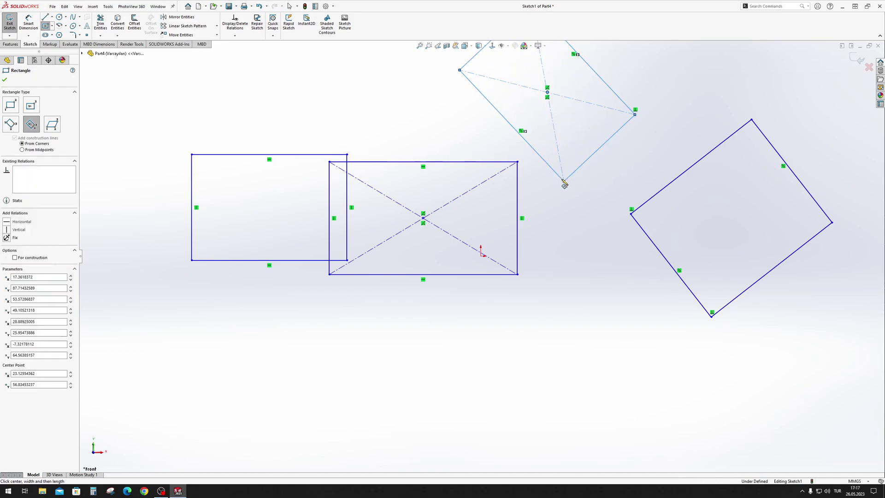
Draw a parallelogram near the bottom, then delete all sketch geometry.
{"action": "left_click", "coordinate": [52, 124]}
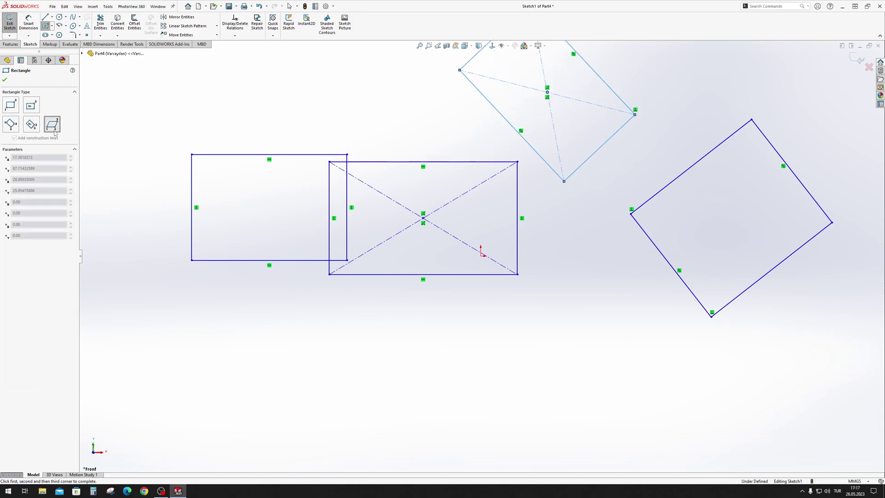
{"action": "left_click", "coordinate": [583, 438]}
{"action": "left_click", "coordinate": [649, 345]}
{"action": "key", "text": "Escape"}
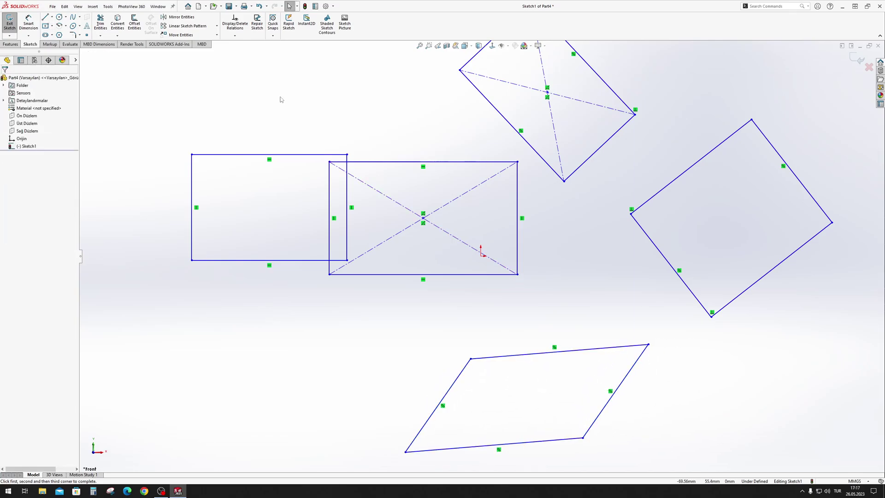
{"action": "key", "text": "ctrl+a"}
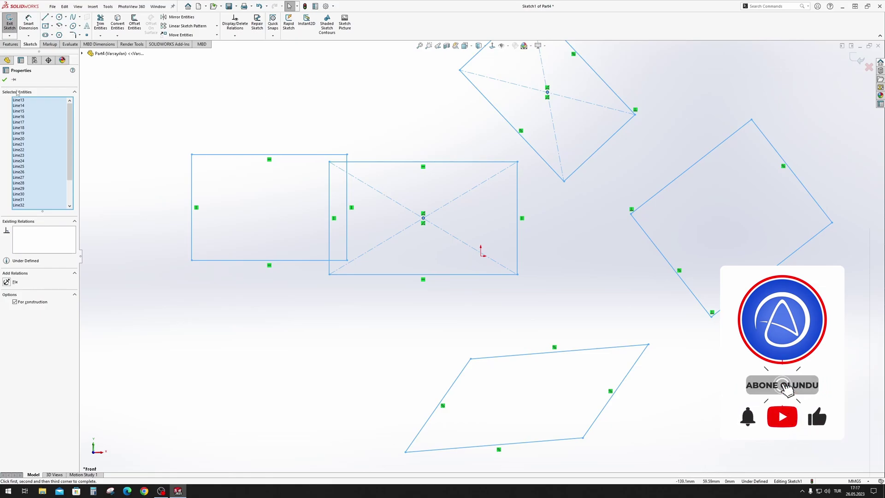
{"action": "key", "text": "Delete"}
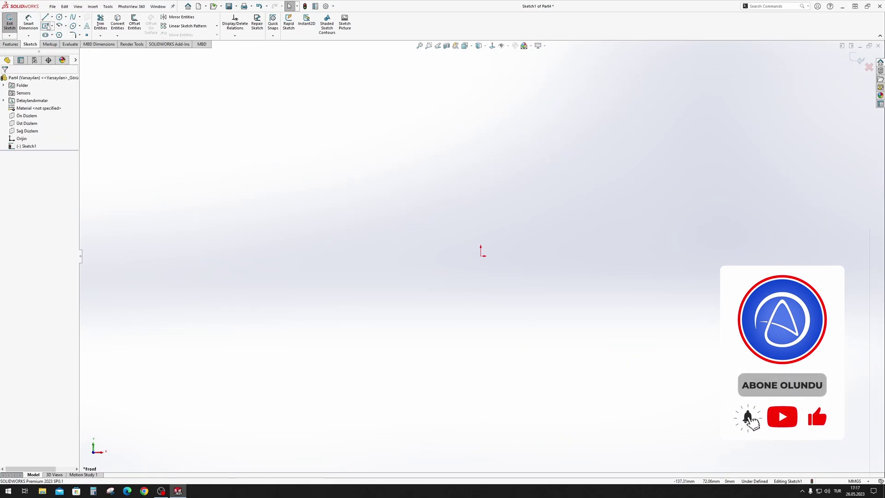
Draw a centre rectangle at the origin with diagonal construction lines from corners.
{"action": "left_click", "coordinate": [46, 26]}
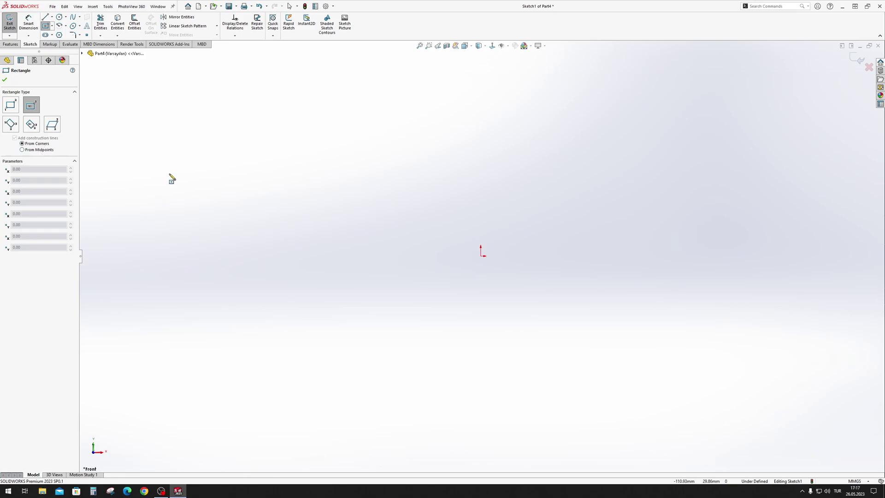
{"action": "left_click", "coordinate": [481, 255]}
{"action": "left_click", "coordinate": [650, 124]}
{"action": "key", "text": "Escape"}
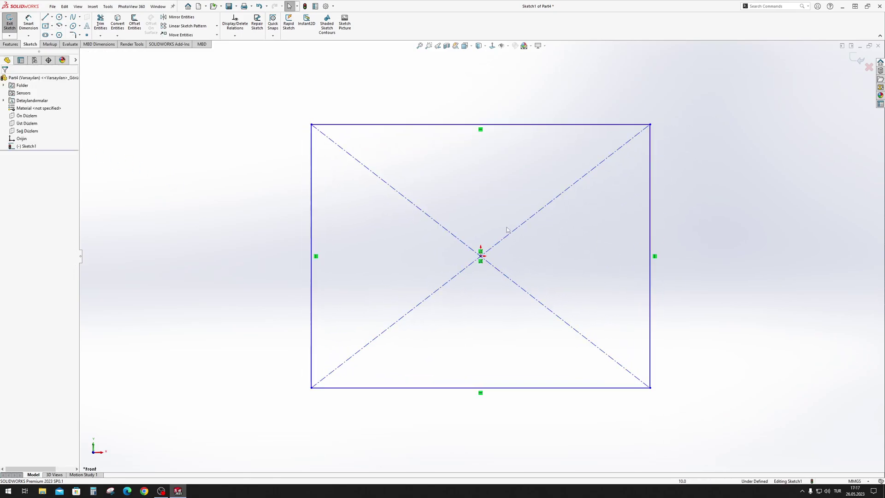
Draw a second centre rectangle to the right with midpoint construction lines.
{"action": "left_click", "coordinate": [45, 26]}
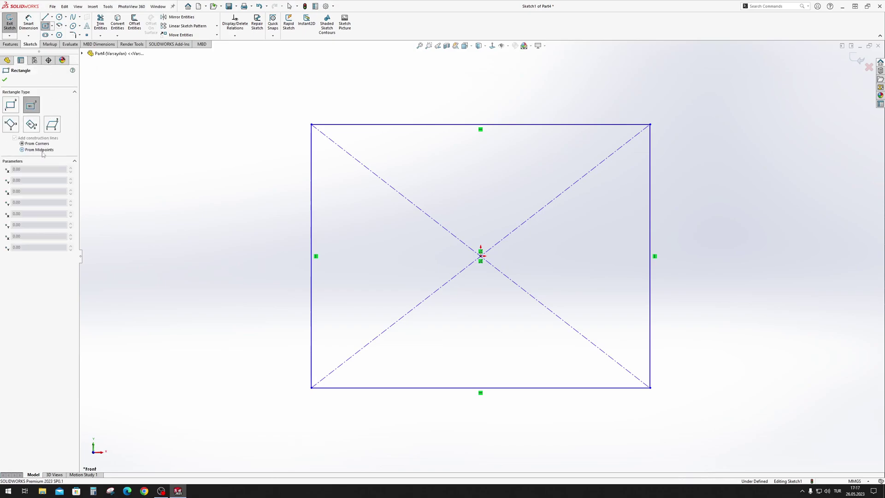
{"action": "key", "text": "z"}
{"action": "key", "text": "ctrl+Left"}
{"action": "key", "text": "ctrl+Left"}
{"action": "key", "text": "ctrl+Left"}
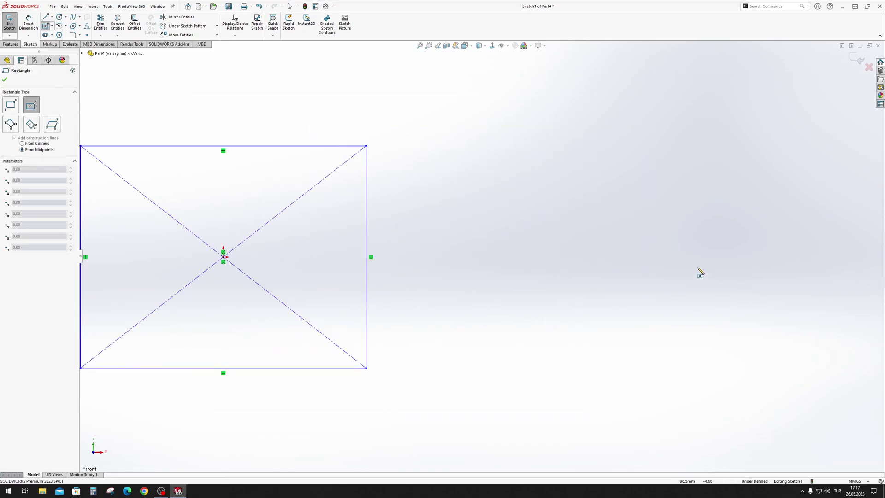
{"action": "left_click", "coordinate": [692, 257]}
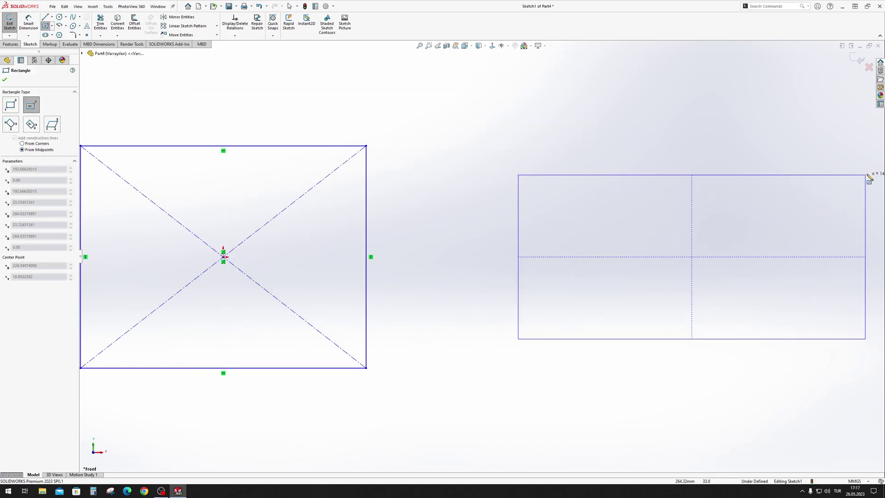
{"action": "left_click", "coordinate": [870, 146]}
{"action": "key", "text": "Escape"}
{"action": "left_click_drag", "start_coordinate": [715, 180], "coordinate": [659, 301]}
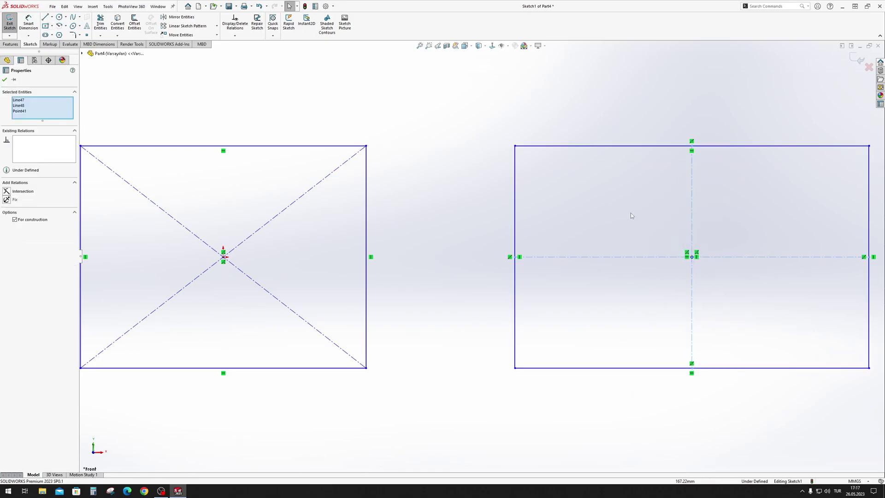
{"action": "key", "text": "Escape"}
Draw a line from the right rectangle's centre to its top-left corner, plus a circle.
{"action": "key", "text": "f"}
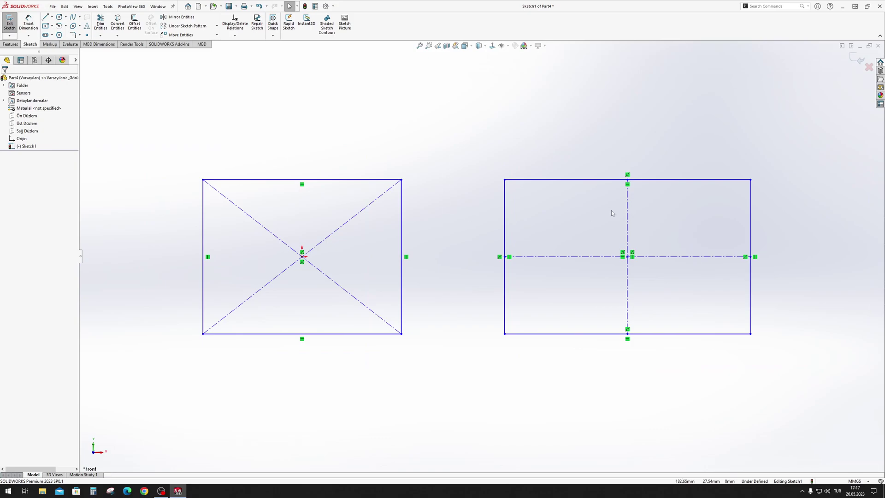
{"action": "key", "text": "l"}
{"action": "left_click", "coordinate": [627, 257]}
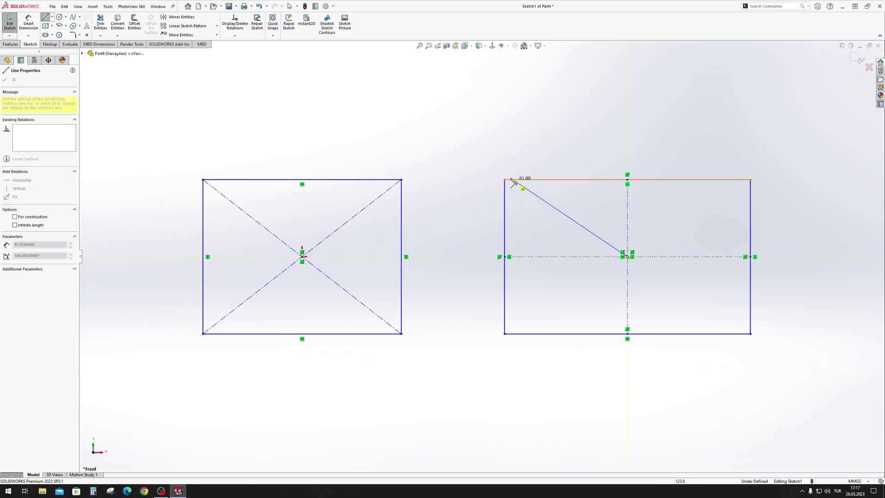
{"action": "left_click", "coordinate": [505, 179]}
{"action": "key", "text": "Escape"}
{"action": "key", "text": "c"}
{"action": "left_click", "coordinate": [566, 213]}
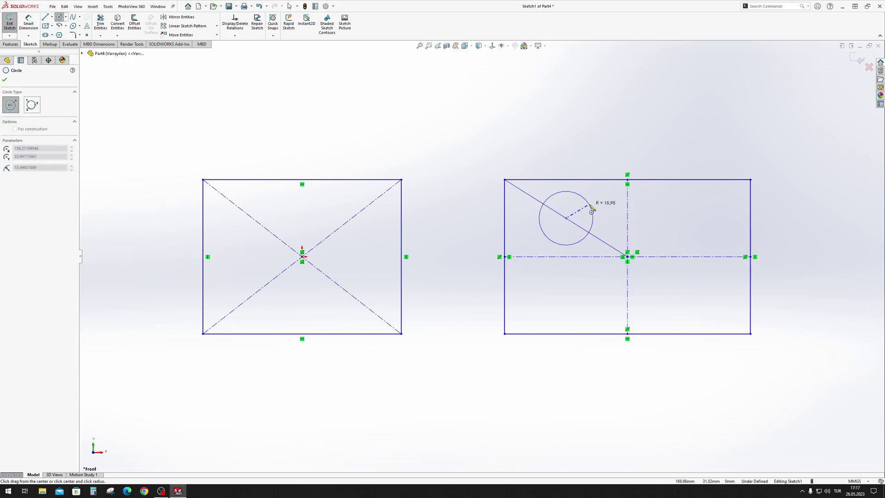
{"action": "left_click", "coordinate": [585, 195]}
{"action": "key", "text": "Escape"}
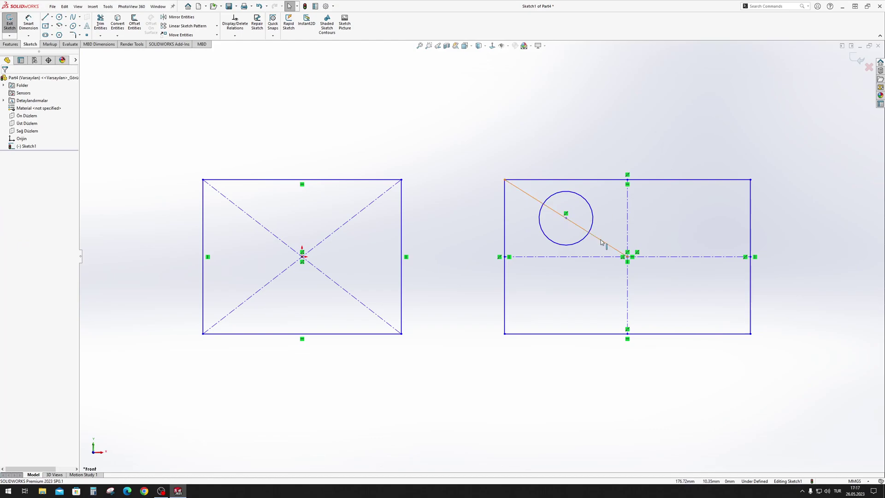
Make the new diagonal a construction line and shrink the circle's radius.
{"action": "left_click", "coordinate": [604, 240]}
{"action": "left_click", "coordinate": [646, 206]}
{"action": "left_click", "coordinate": [643, 106]}
{"action": "left_click_drag", "start_coordinate": [585, 236], "coordinate": [577, 229]}
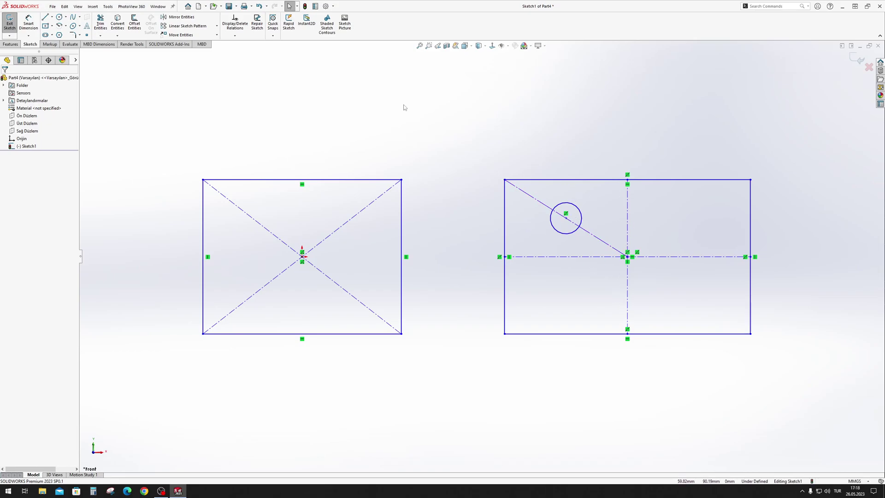
Add a small circle on the left diagonal, then delete all sketch geometry.
{"action": "key", "text": "c"}
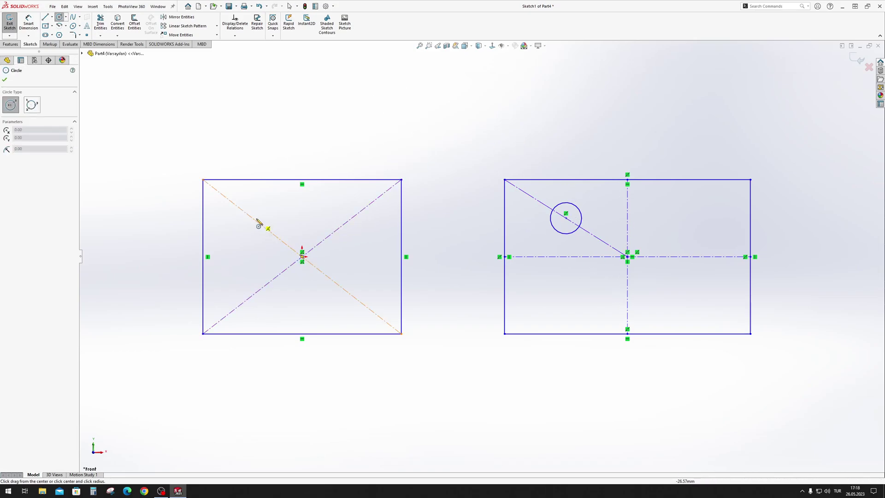
{"action": "left_click", "coordinate": [246, 213]}
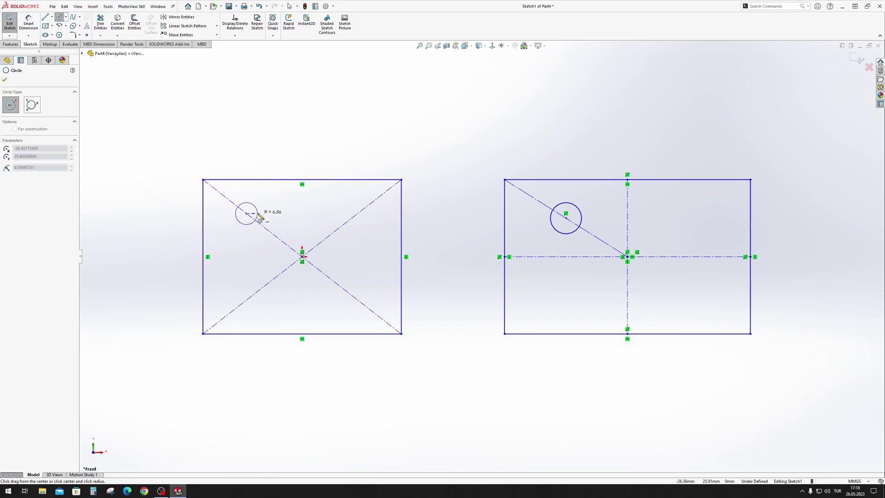
{"action": "left_click", "coordinate": [260, 218]}
{"action": "key", "text": "Escape"}
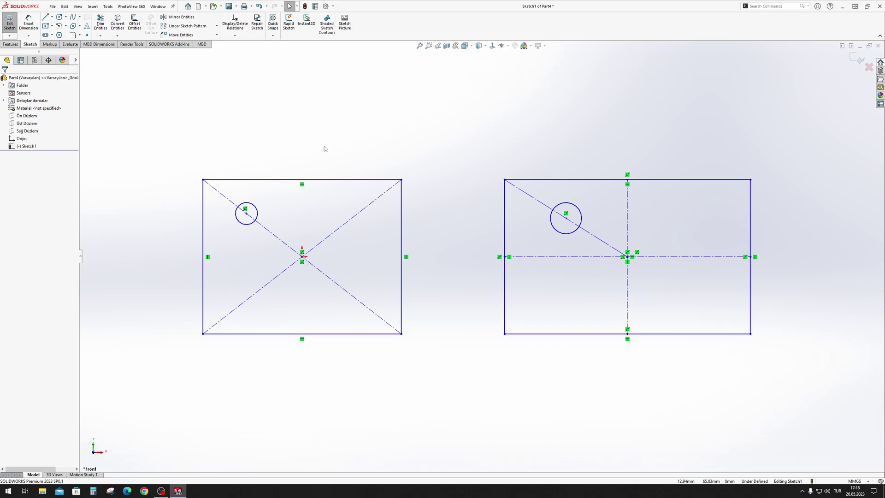
{"action": "key", "text": "ctrl+a"}
{"action": "key", "text": "Delete"}
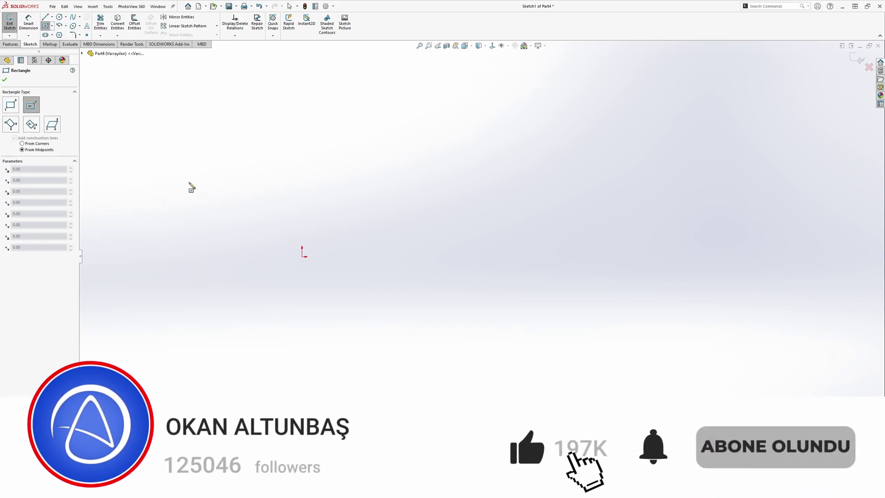
Undo back to the centre rectangle with diagonal construction lines, then skew it by its top-right corner.
{"action": "key", "text": "ctrl+z"}
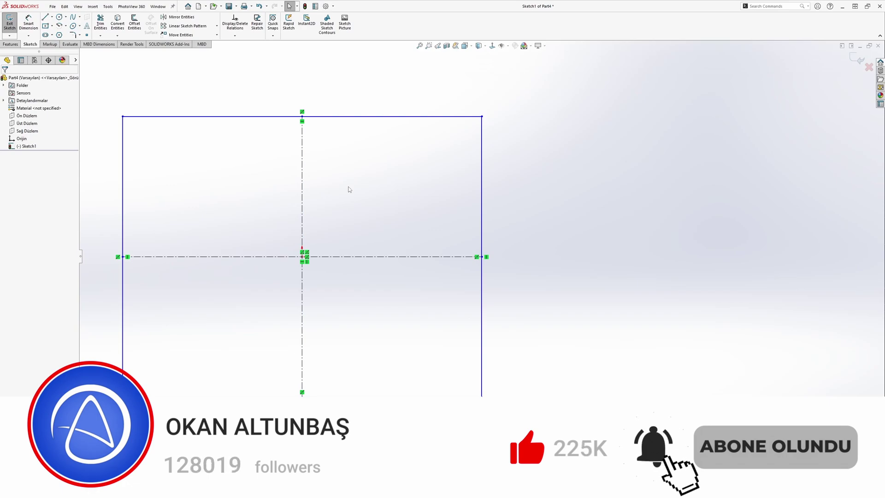
{"action": "key", "text": "ctrl+z"}
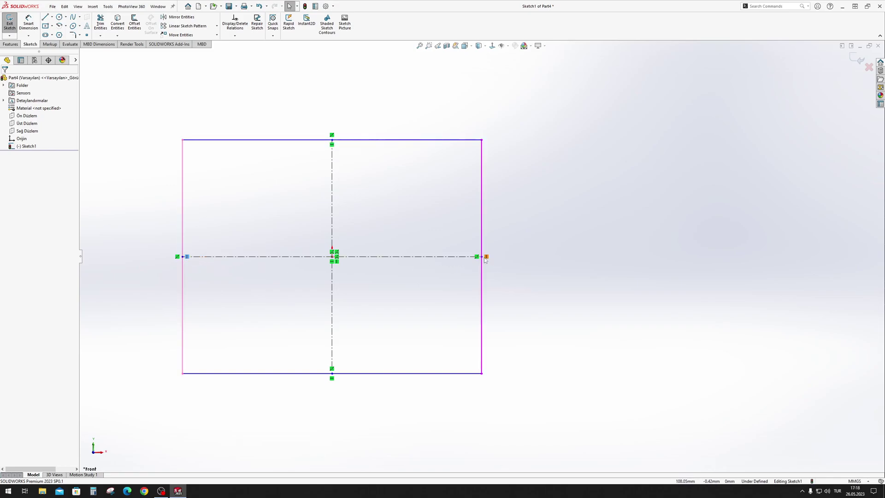
{"action": "key", "text": "ctrl+z"}
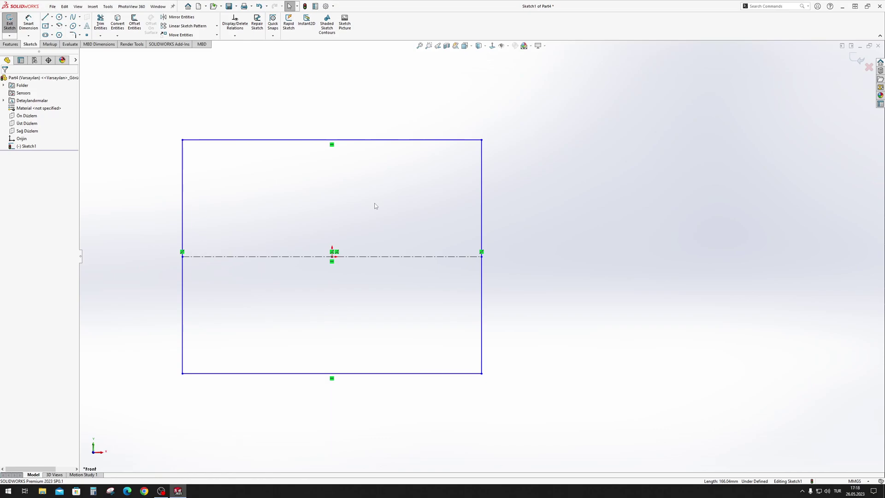
{"action": "key", "text": "ctrl+y"}
{"action": "key", "text": "Escape"}
{"action": "mouse_move", "coordinate": [482, 139]}
{"action": "left_mouse_down"}
{"action": "mouse_move", "coordinate": [599, 199]}
{"action": "mouse_move", "coordinate": [550, 172]}
{"action": "left_mouse_up"}
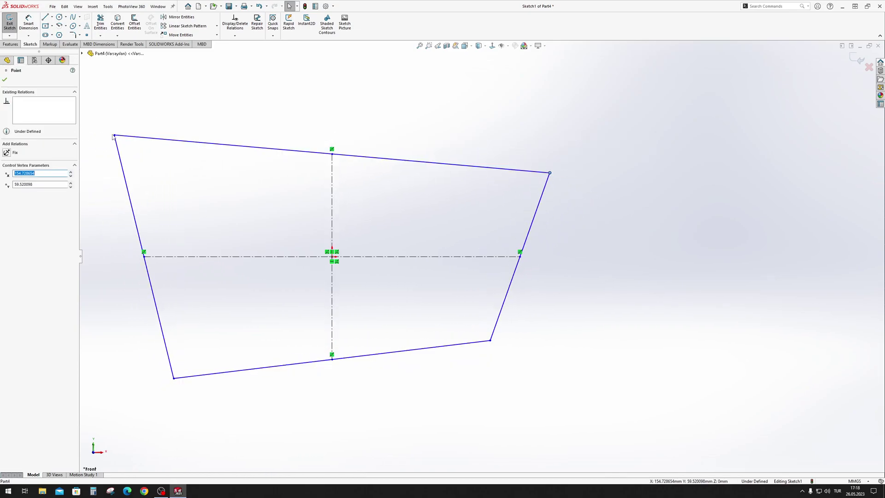
{"action": "left_click", "coordinate": [99, 136]}
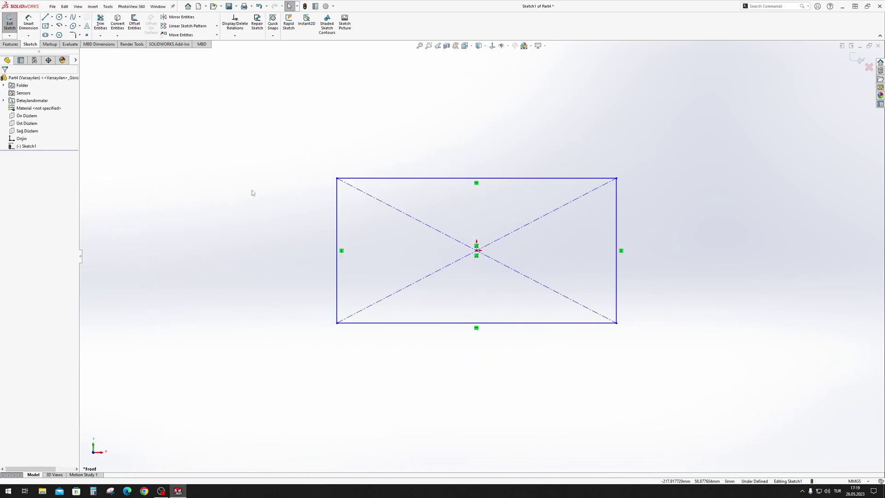